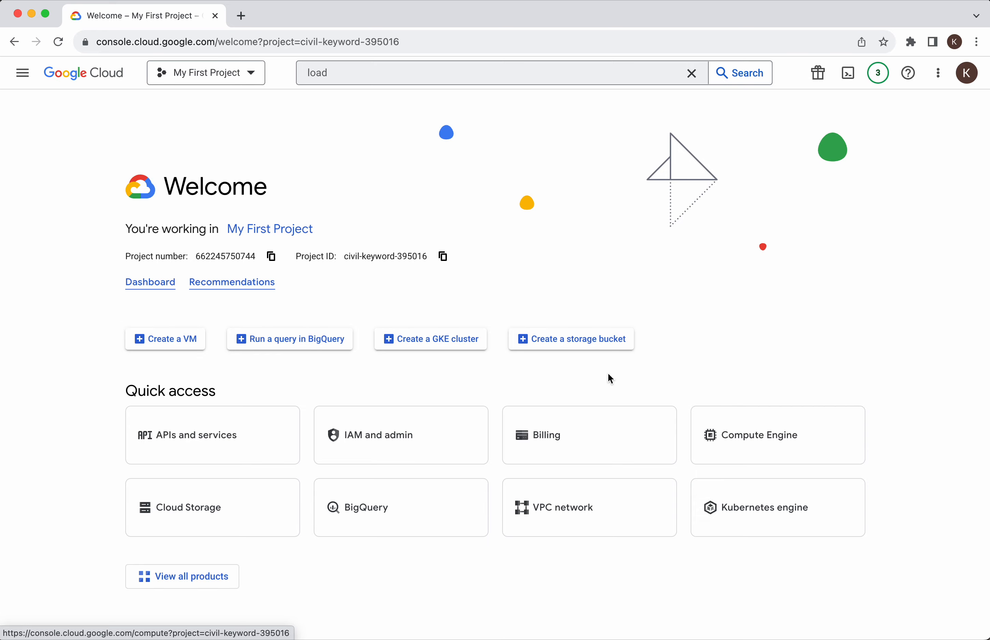
Step: Open the list of Compute Engine instance templates
{"action": "left_click", "coordinate": [27, 78]}
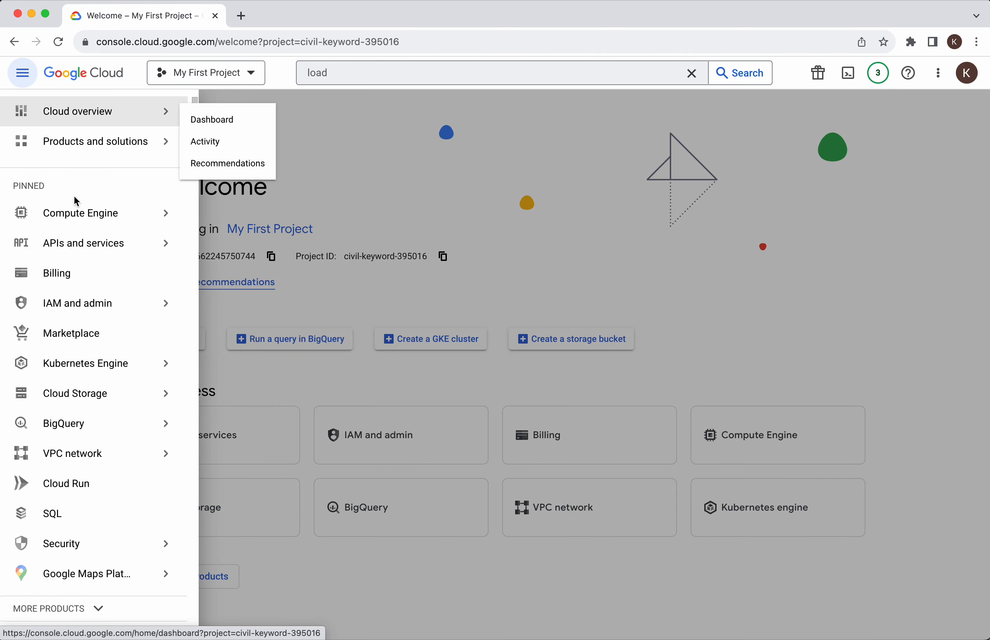
{"action": "mouse_move", "coordinate": [83, 219]}
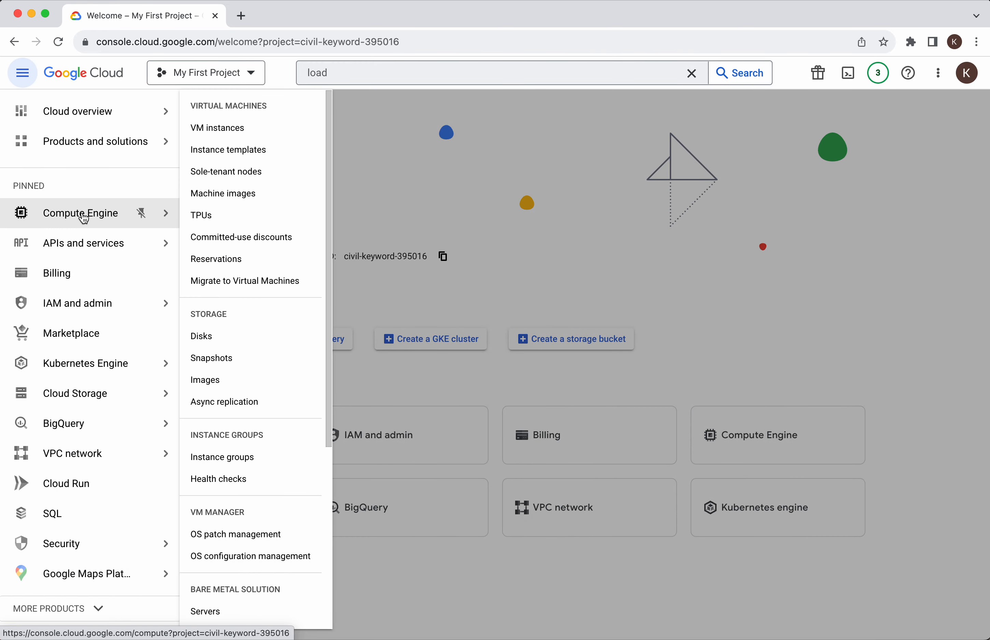
{"action": "left_click", "coordinate": [237, 152]}
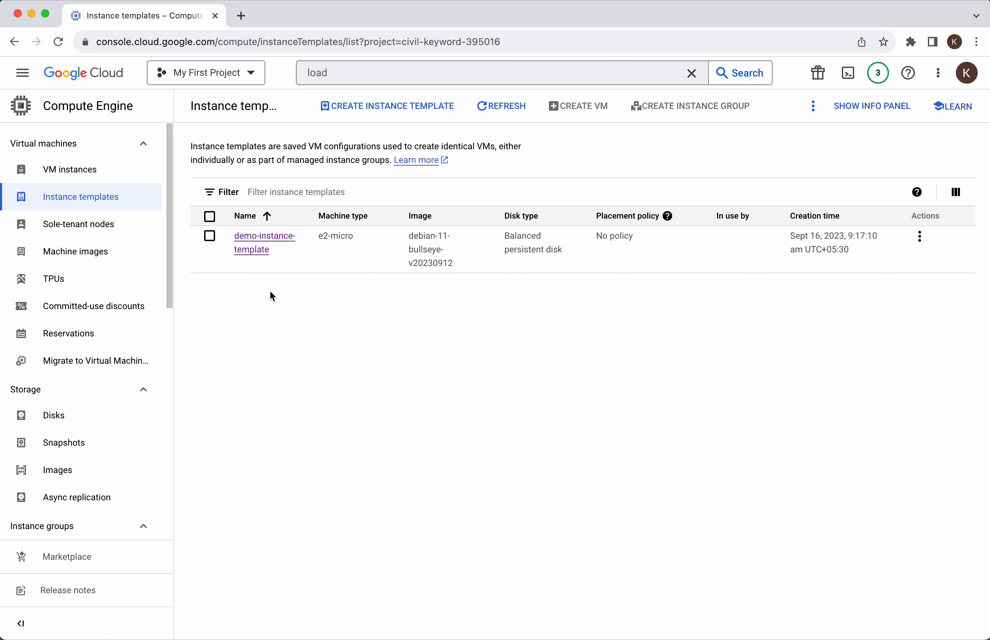
Step: Review the configuration, startup script and available actions of demo-instance-template
{"action": "left_click", "coordinate": [266, 240]}
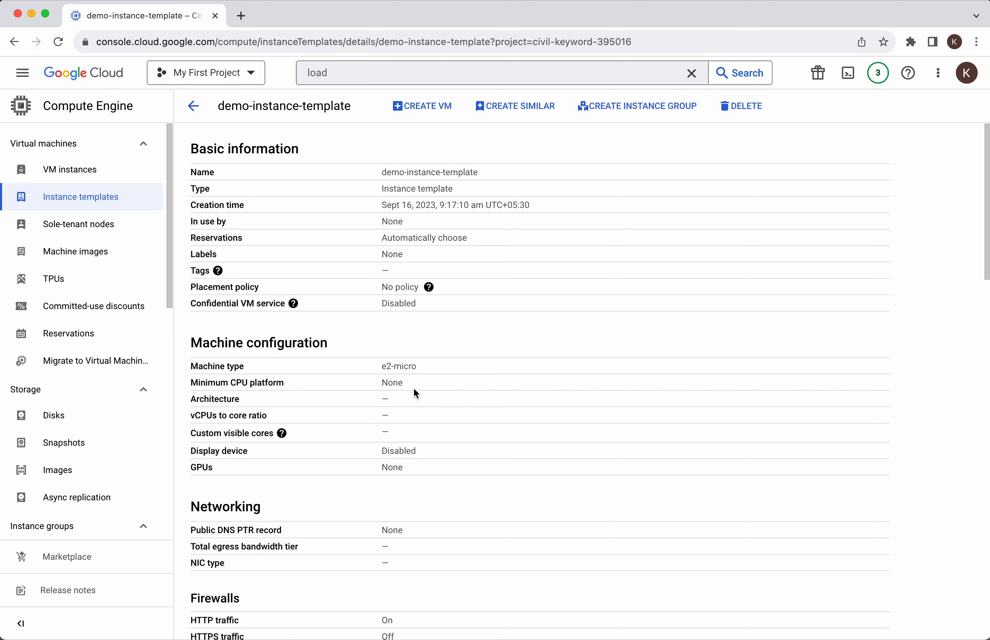
{"action": "scroll", "coordinate": [477, 493], "scroll_direction": "down", "scroll_amount": 15}
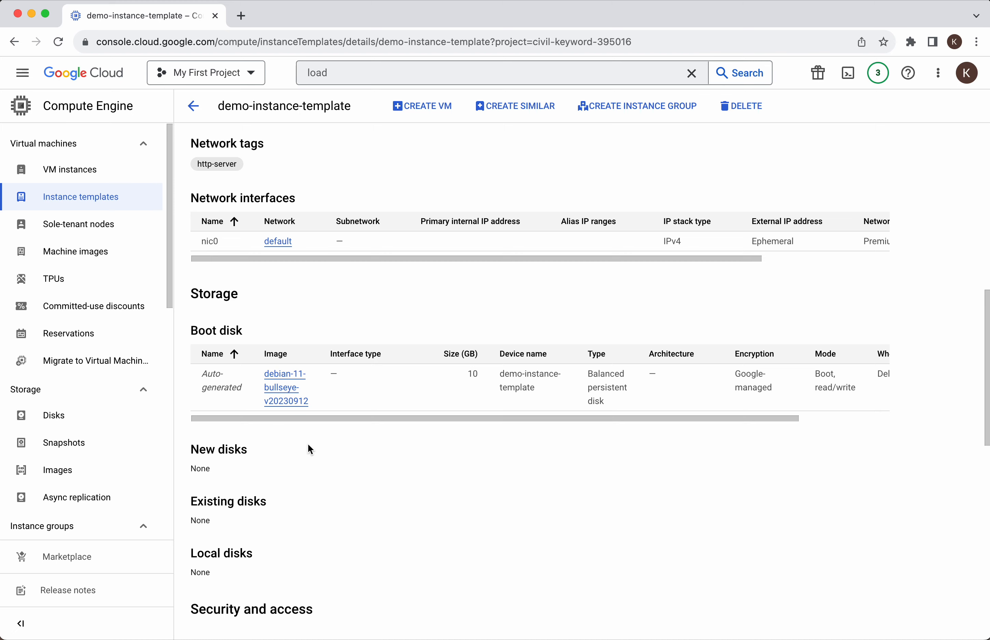
{"action": "scroll", "coordinate": [332, 433], "scroll_direction": "down", "scroll_amount": 15}
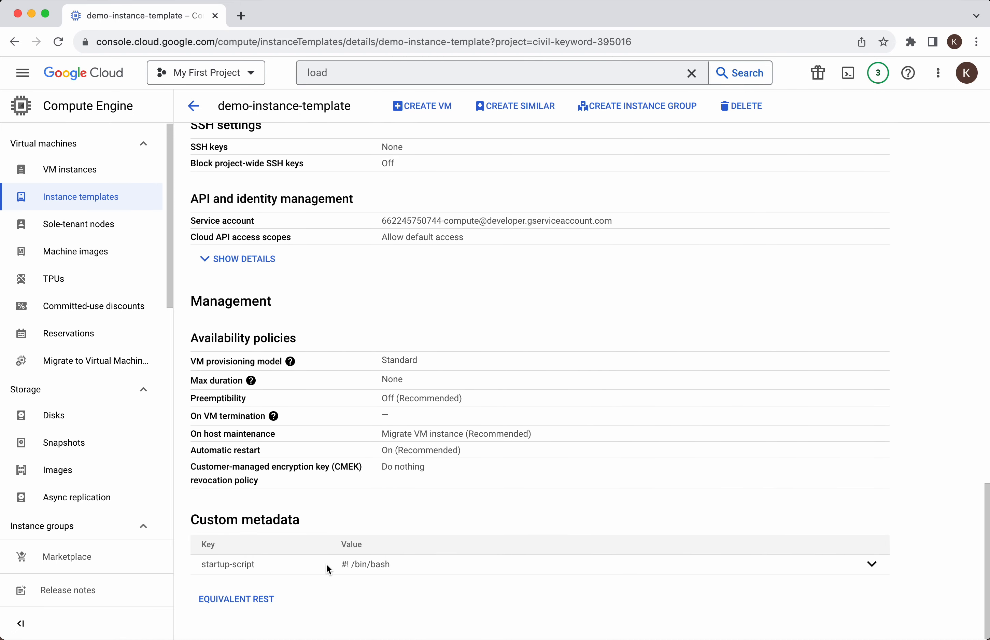
{"action": "left_click", "coordinate": [872, 563]}
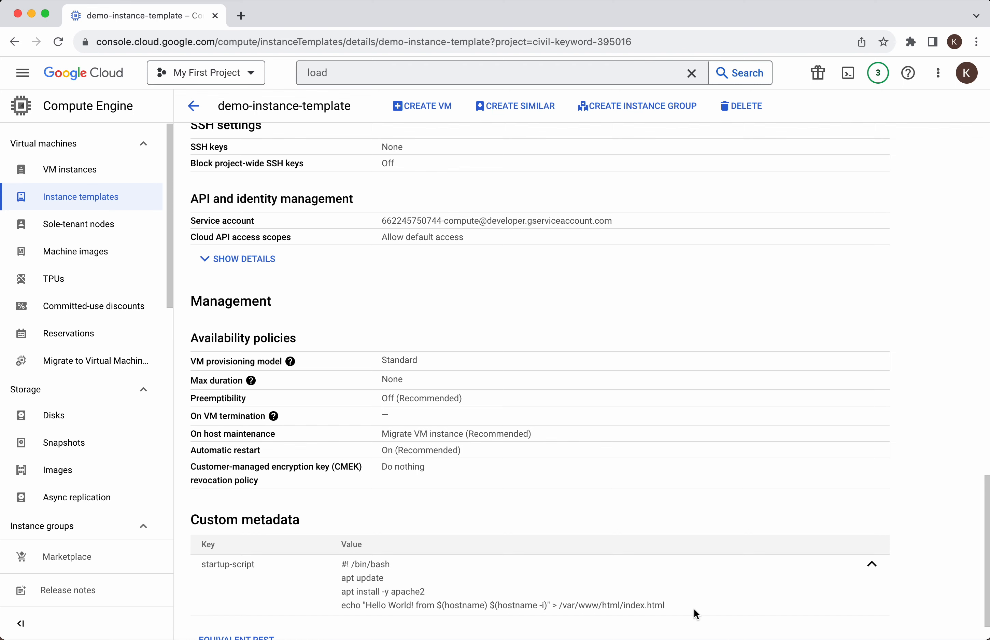
{"action": "scroll", "coordinate": [694, 609], "scroll_direction": "down", "scroll_amount": 1}
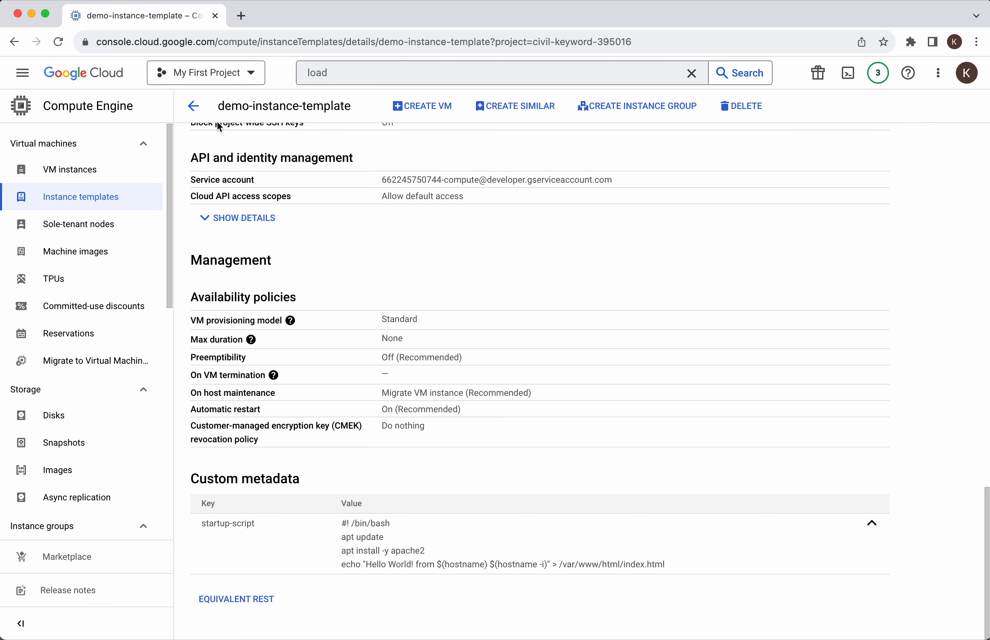
{"action": "left_click", "coordinate": [195, 107]}
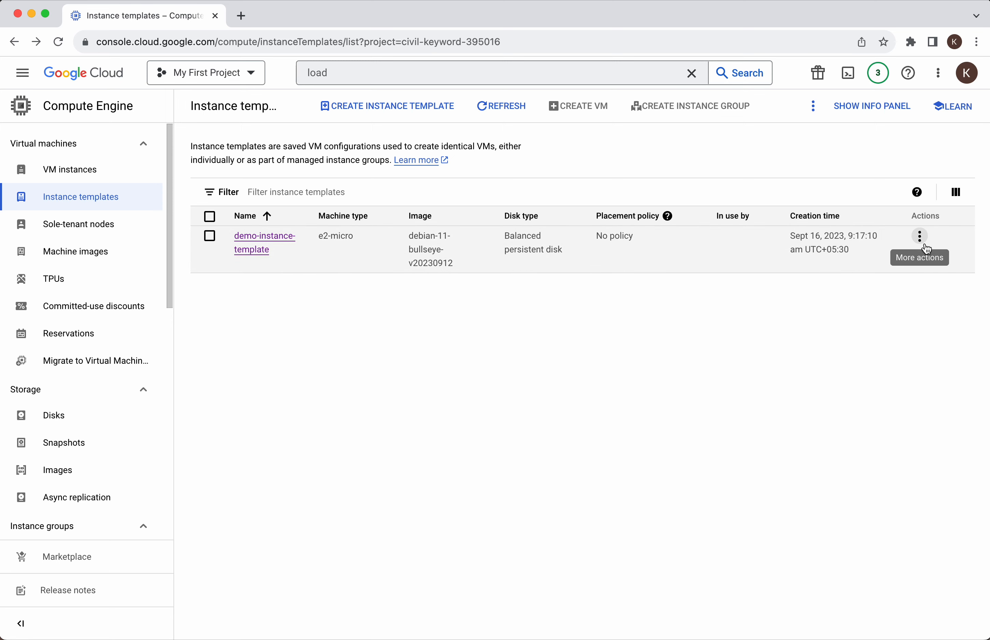
{"action": "left_click", "coordinate": [920, 236]}
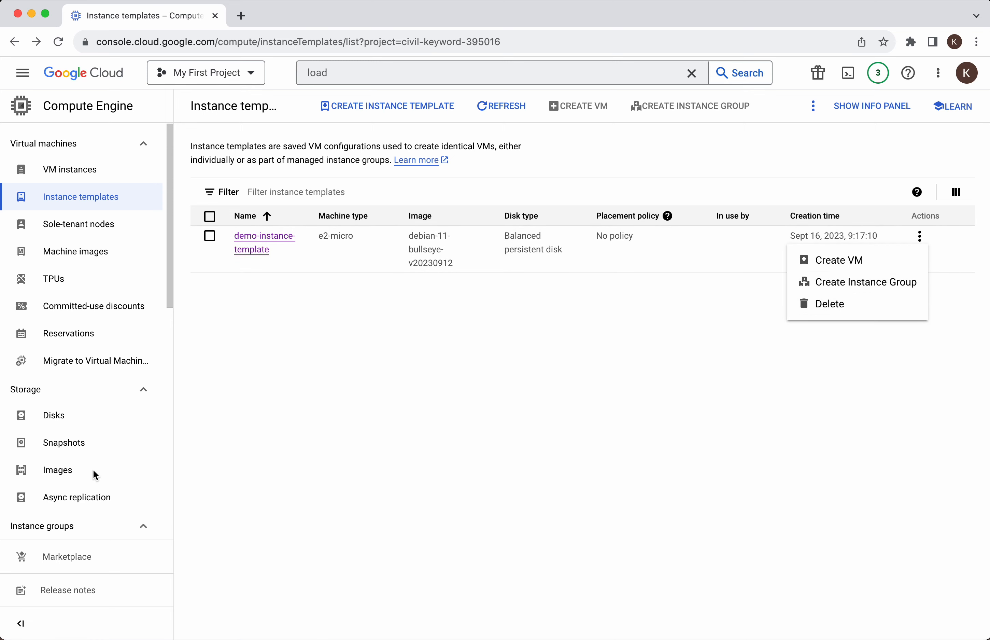
{"action": "left_click", "coordinate": [288, 474]}
Step: Go to the Compute Engine instance groups and start creating a new instance group
{"action": "scroll", "coordinate": [114, 447], "scroll_direction": "down", "scroll_amount": 8}
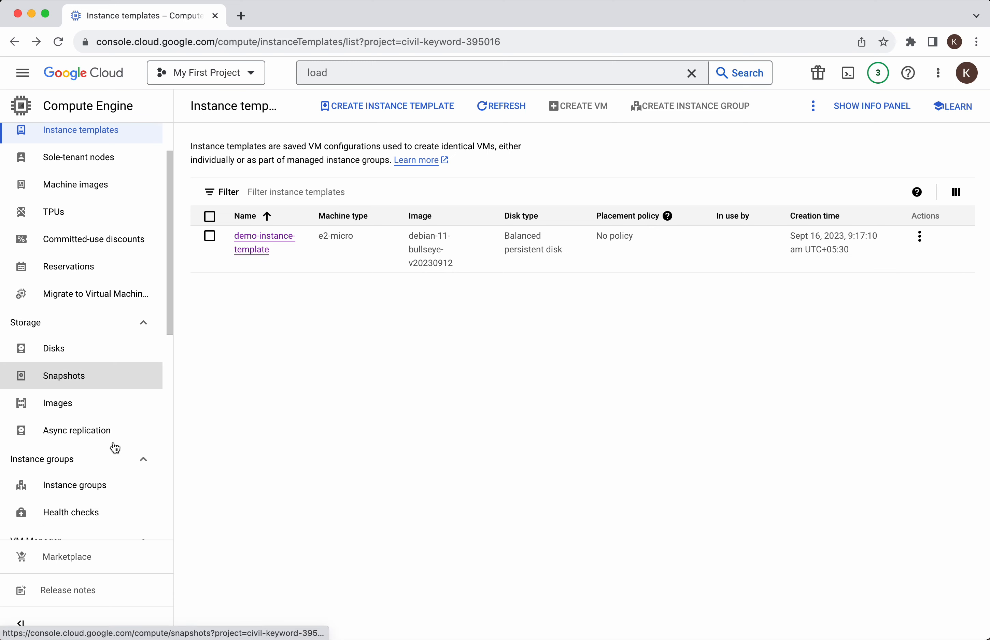
{"action": "left_click", "coordinate": [97, 242]}
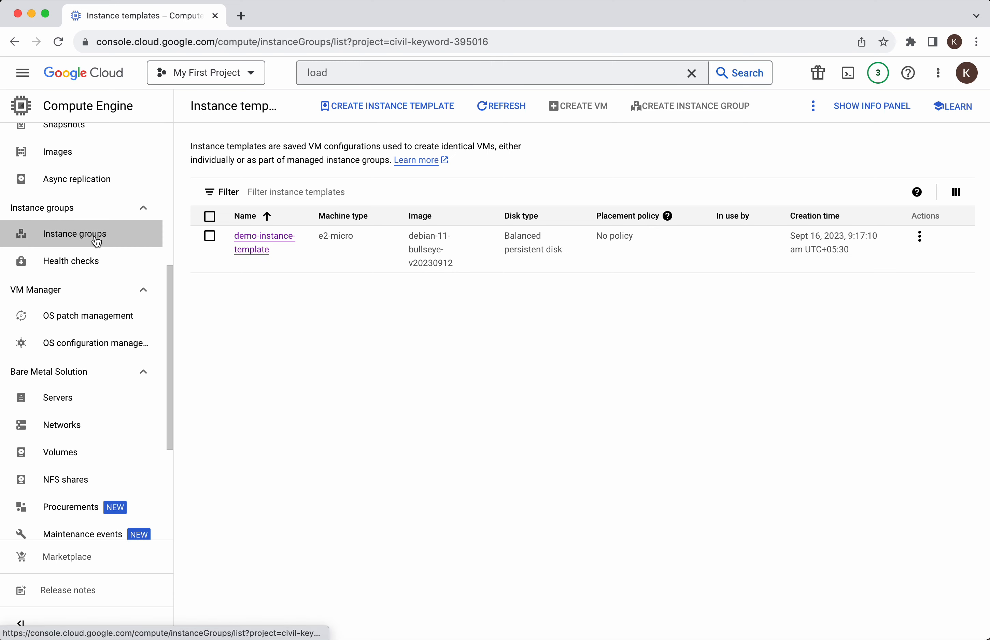
{"action": "left_click", "coordinate": [609, 410]}
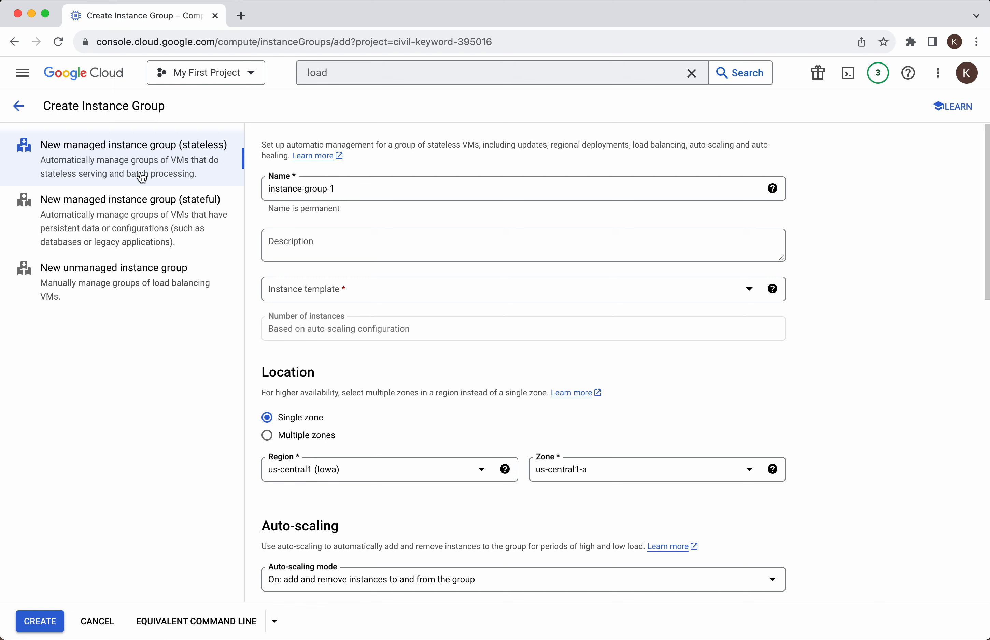
Step: Name the stateless managed instance group demo-instance-group and assign it demo-instance-template
{"action": "left_click", "coordinate": [334, 185]}
{"action": "key", "text": "BackSpace"}
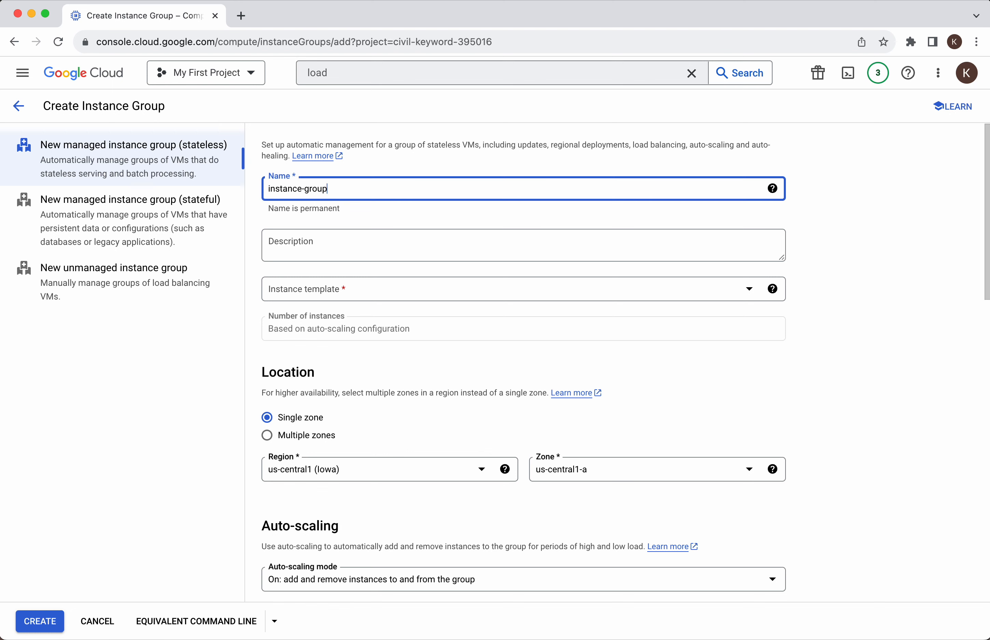
{"action": "left_click", "coordinate": [270, 189]}
{"action": "type", "text": "demo-"}
{"action": "left_click", "coordinate": [377, 299]}
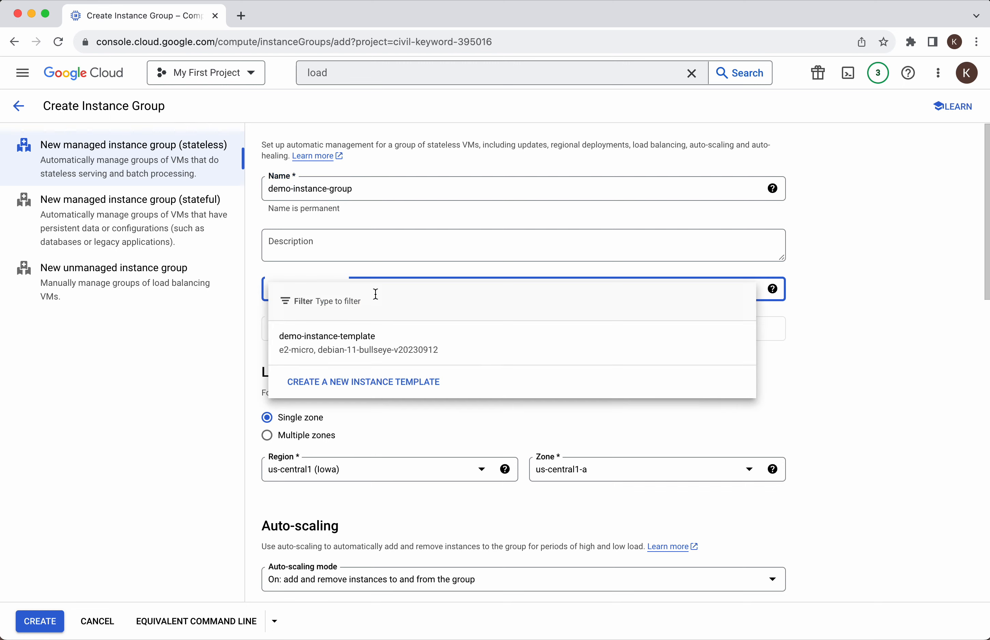
{"action": "left_click", "coordinate": [383, 354]}
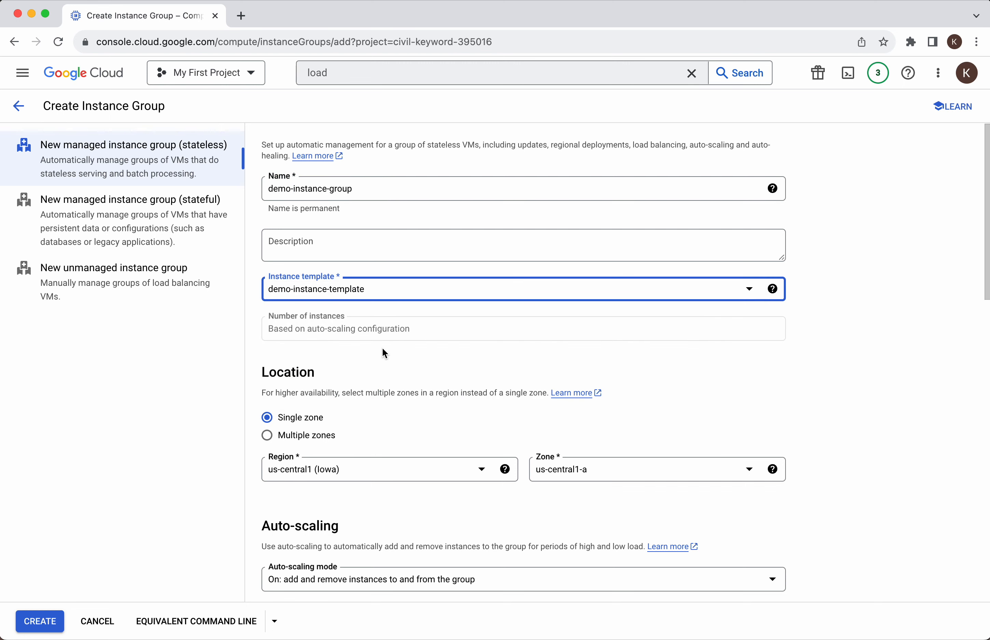
Step: Set the group's location to multiple zones with an Even target distribution shape
{"action": "scroll", "coordinate": [384, 353], "scroll_direction": "down", "scroll_amount": 3}
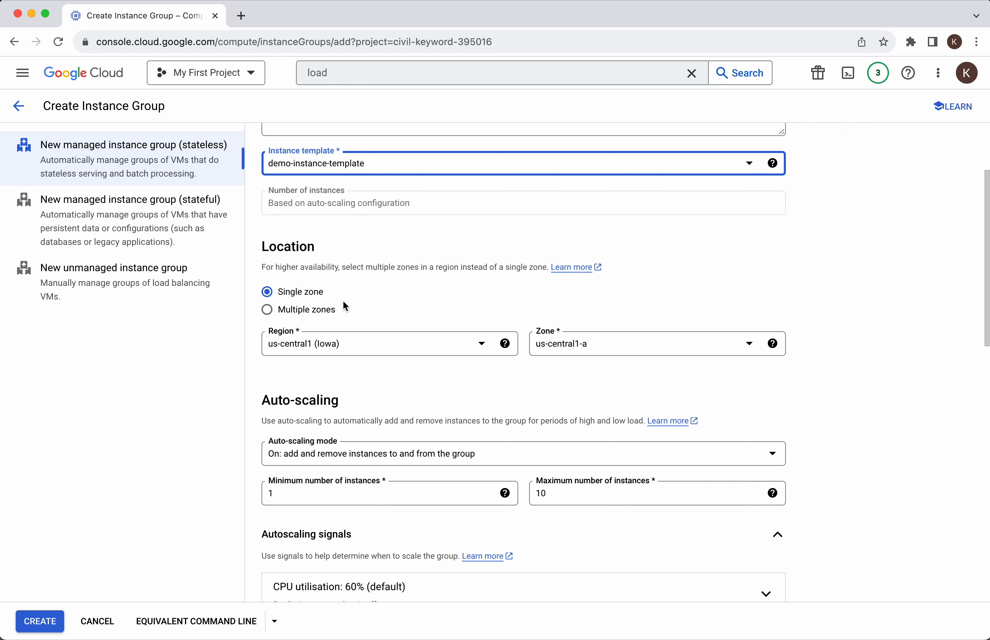
{"action": "left_click", "coordinate": [267, 311]}
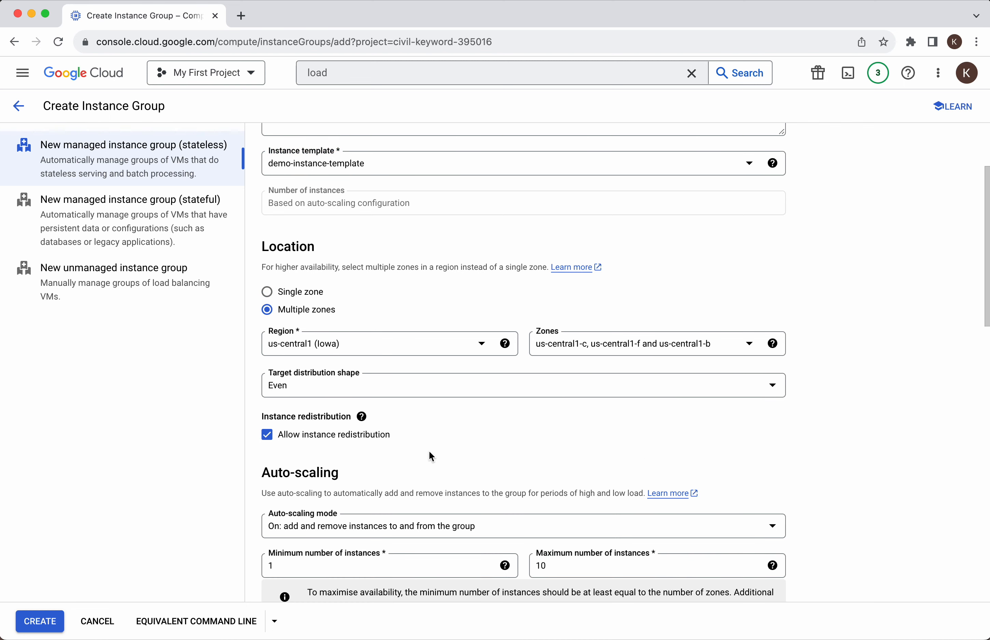
{"action": "scroll", "coordinate": [429, 450], "scroll_direction": "down", "scroll_amount": 3}
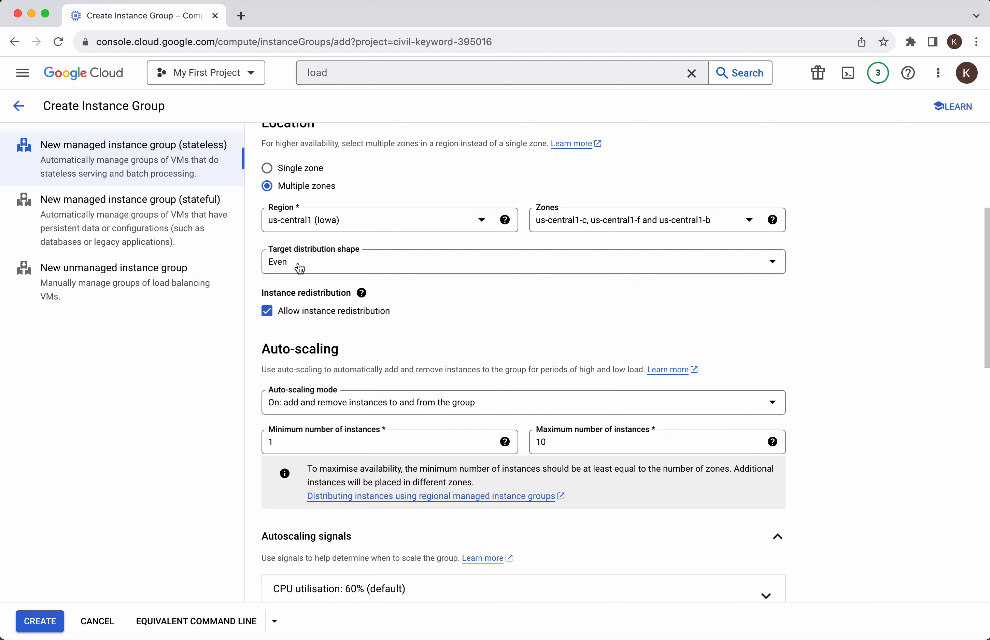
{"action": "left_click", "coordinate": [389, 266]}
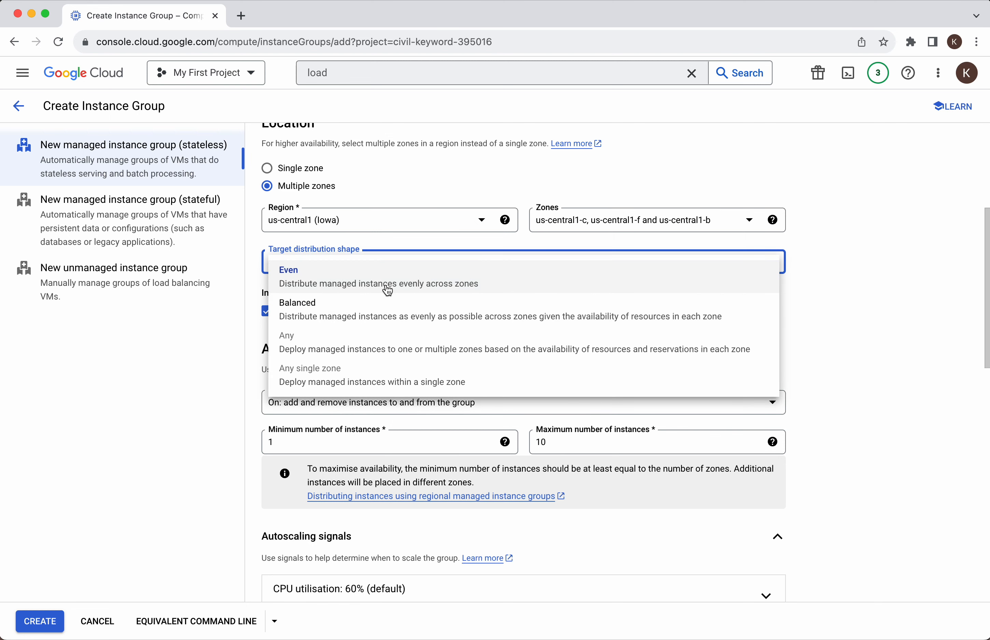
{"action": "left_click", "coordinate": [387, 280]}
Step: Set auto-scaling to a minimum of 2 and a maximum of 3 instances
{"action": "scroll", "coordinate": [416, 329], "scroll_direction": "down", "scroll_amount": 3}
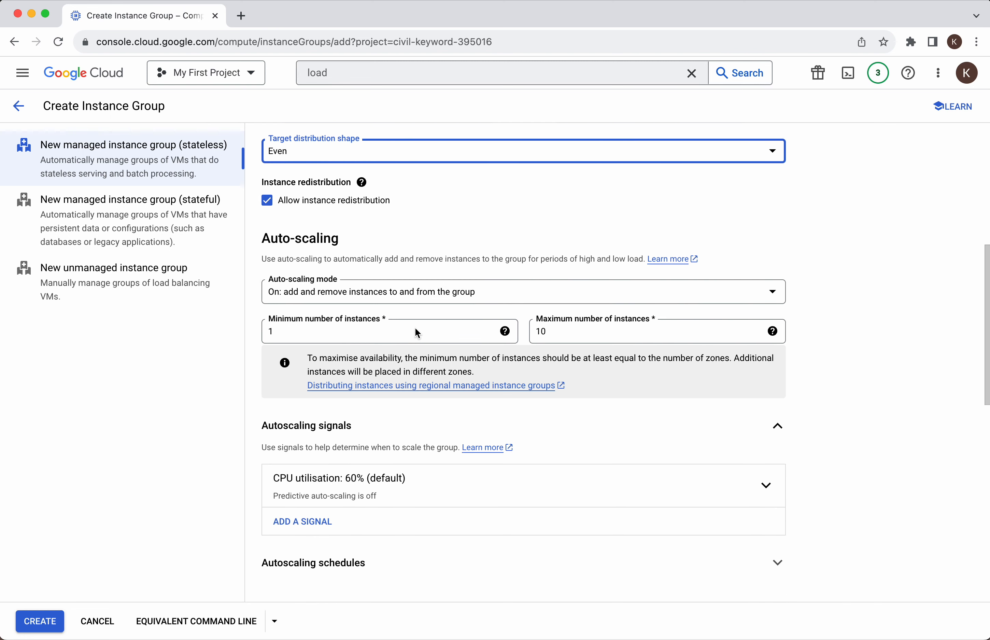
{"action": "scroll", "coordinate": [415, 329], "scroll_direction": "down", "scroll_amount": 2}
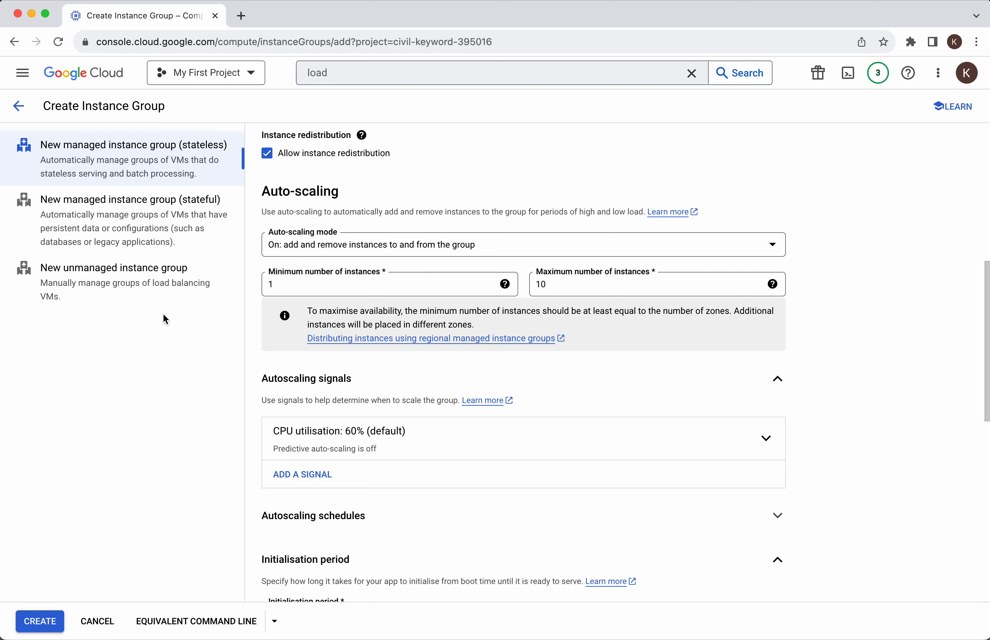
{"action": "left_click", "coordinate": [292, 284]}
{"action": "key", "text": "BackSpace"}
{"action": "type", "text": "2"}
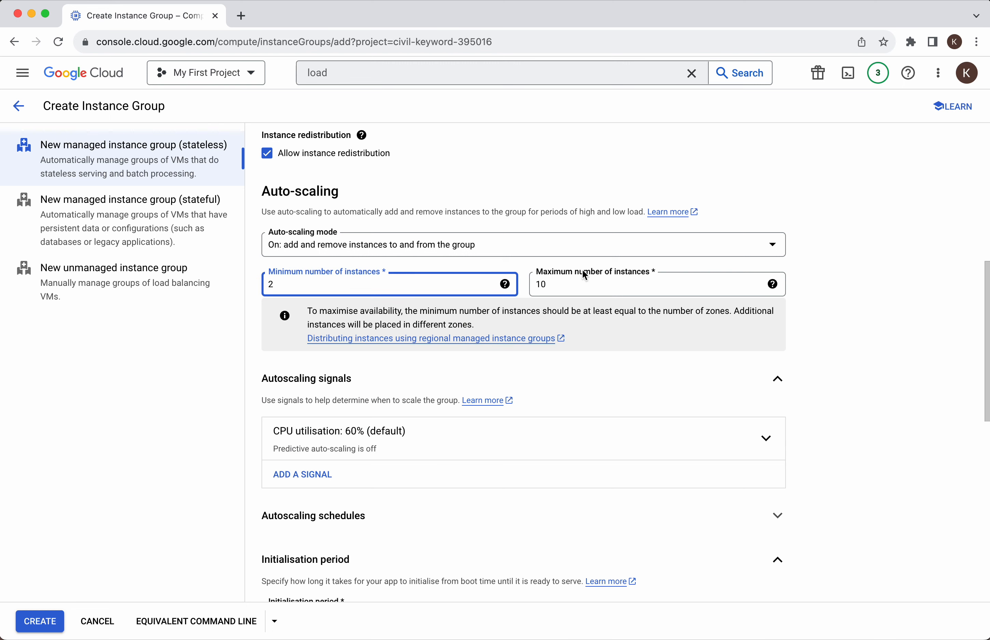
{"action": "left_click_drag", "start_coordinate": [559, 285], "coordinate": [519, 290]}
{"action": "type", "text": "3"}
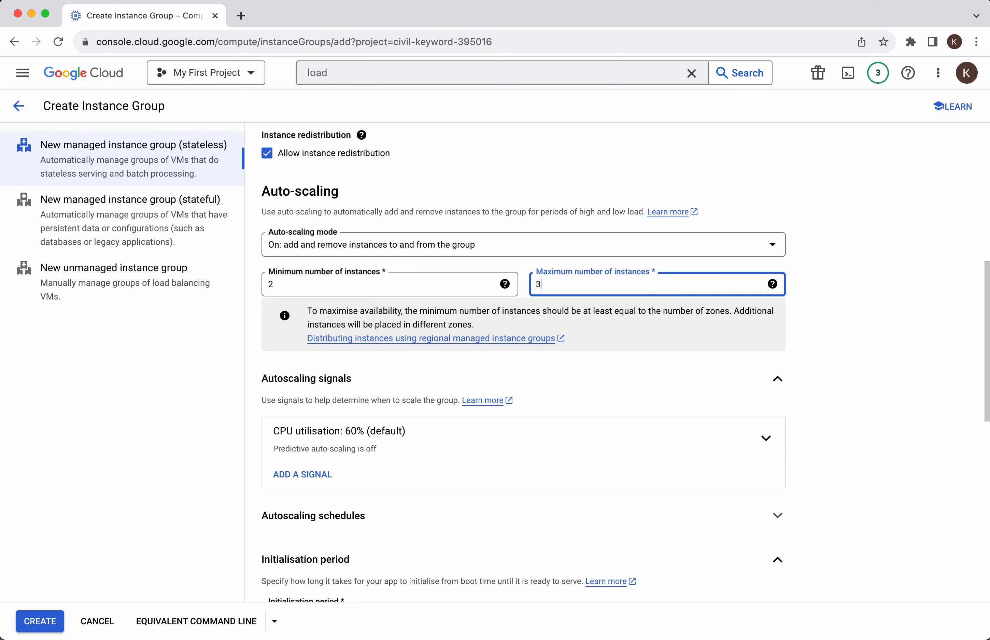
{"action": "left_click", "coordinate": [837, 362]}
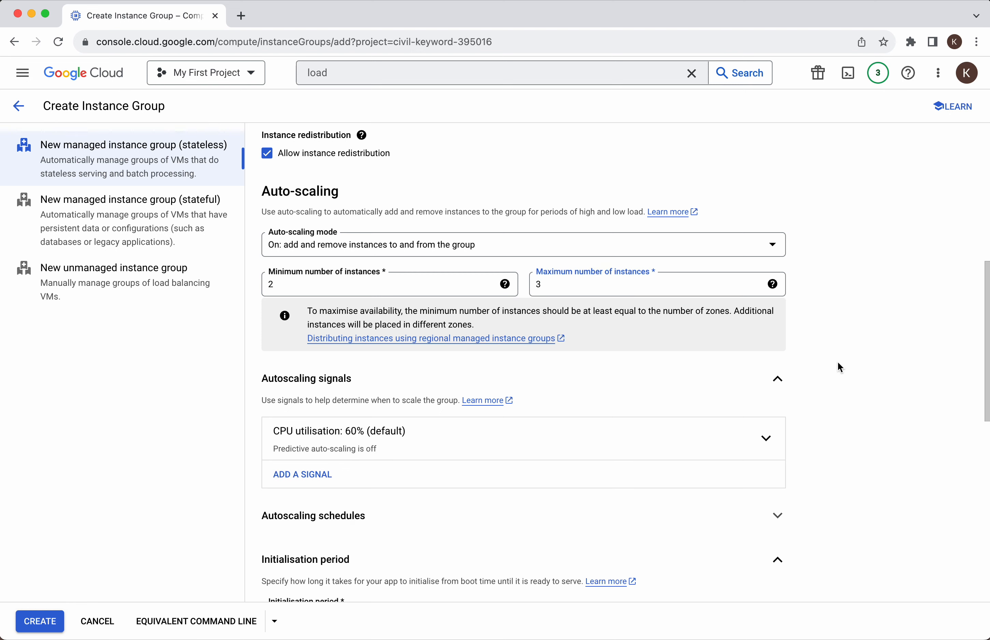
Step: Examine the CPU utilisation autoscaling signal, including its signal types, target and predictive autoscaling options
{"action": "scroll", "coordinate": [588, 375], "scroll_direction": "down", "scroll_amount": 1}
{"action": "scroll", "coordinate": [589, 375], "scroll_direction": "down", "scroll_amount": 1}
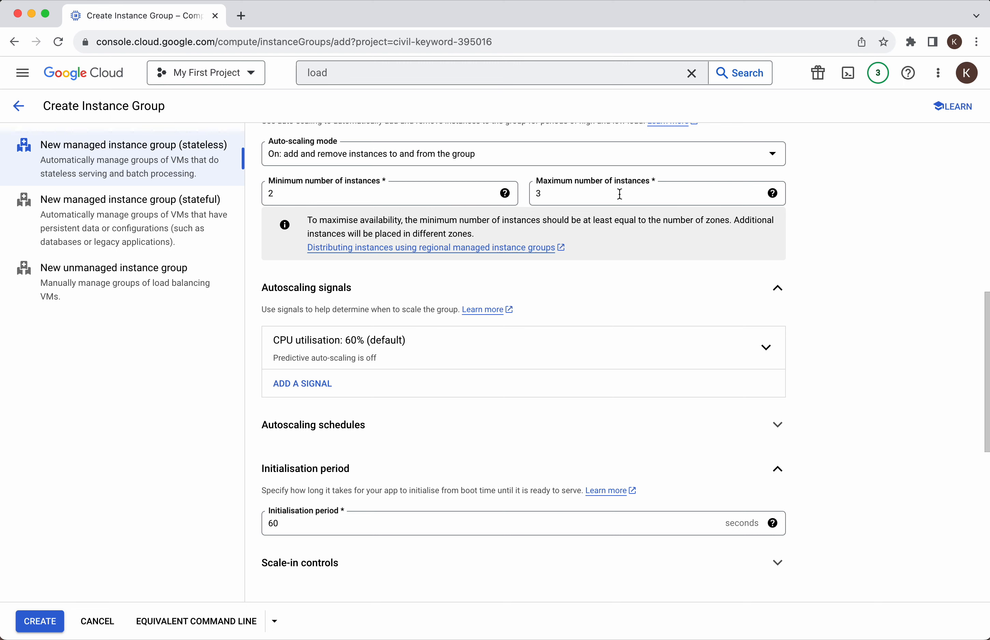
{"action": "scroll", "coordinate": [632, 301], "scroll_direction": "down", "scroll_amount": 2}
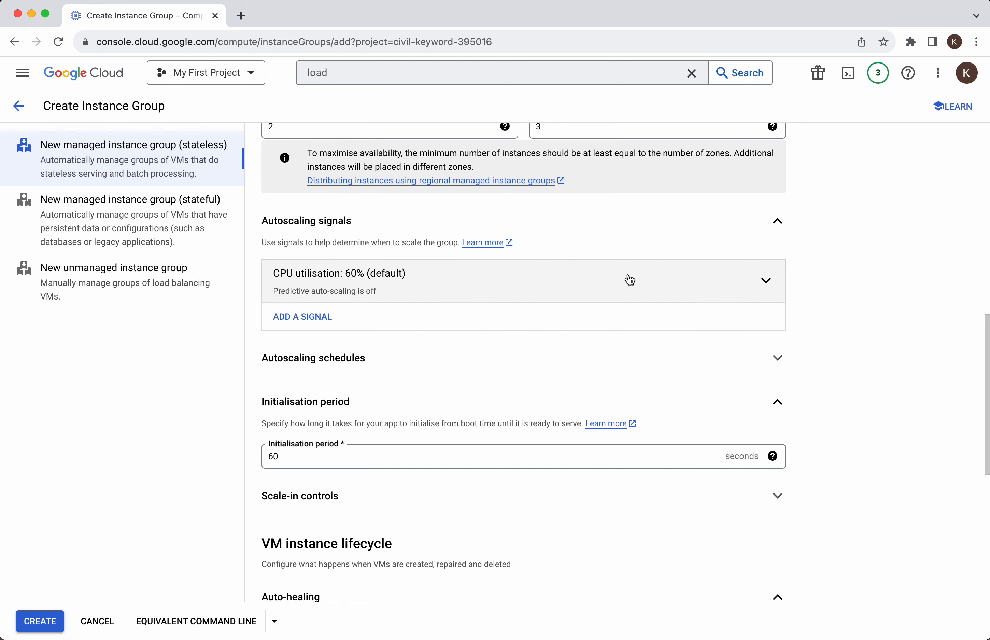
{"action": "left_click", "coordinate": [642, 285]}
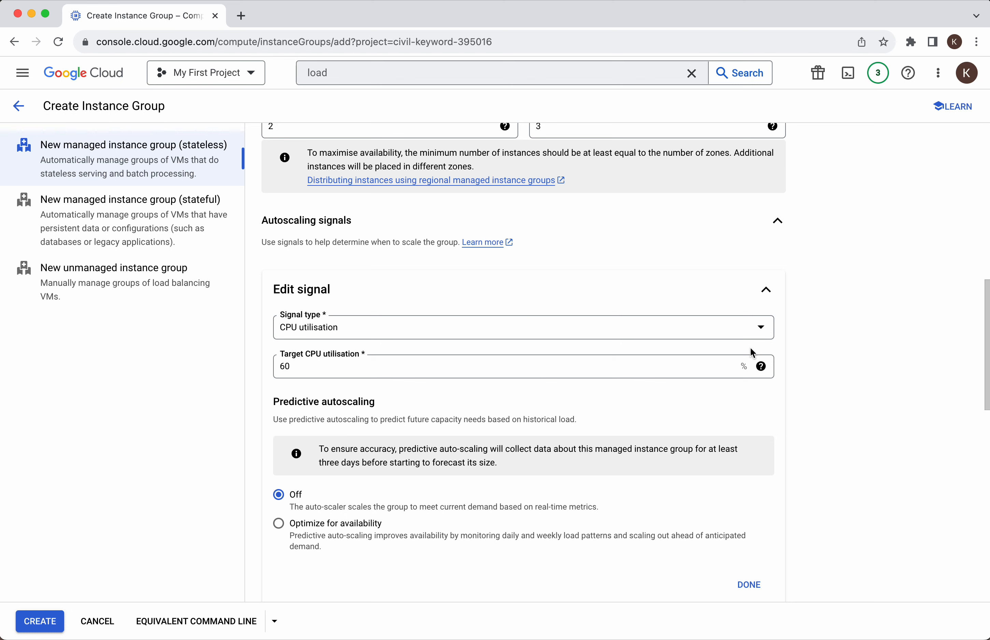
{"action": "left_click", "coordinate": [761, 332]}
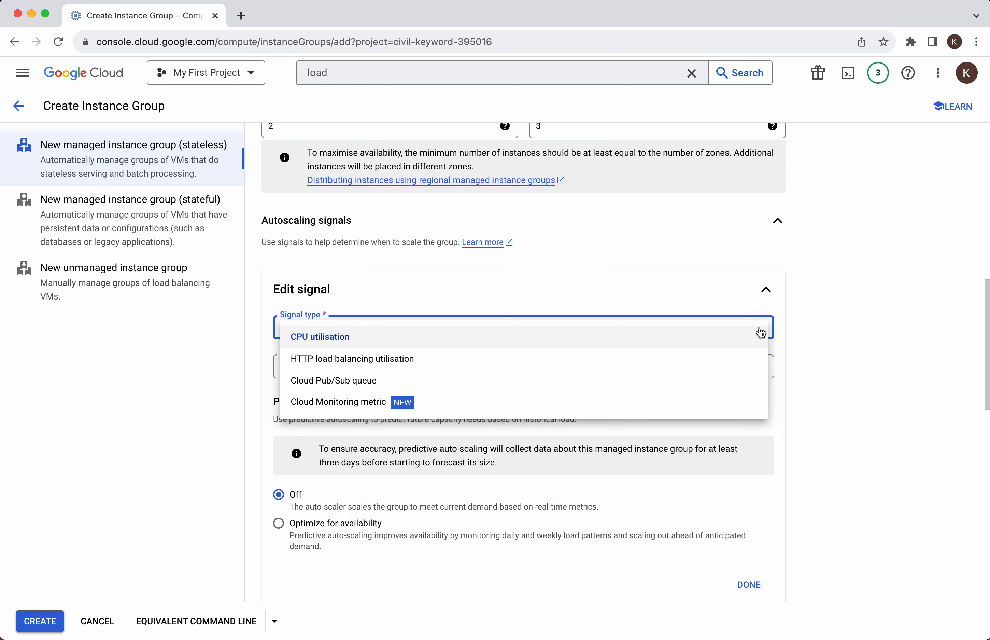
{"action": "left_click", "coordinate": [704, 271]}
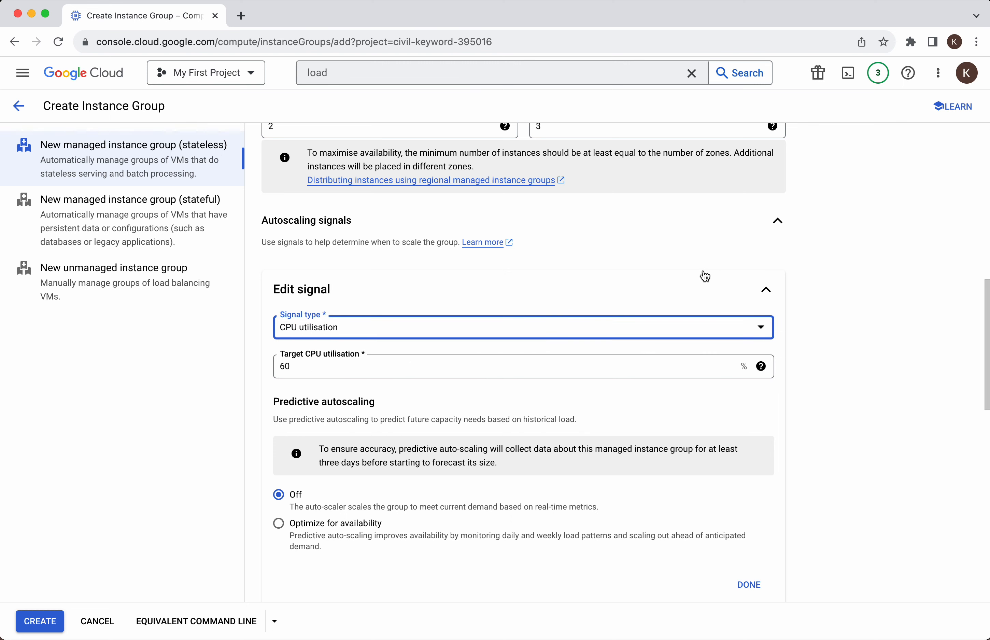
{"action": "scroll", "coordinate": [701, 353], "scroll_direction": "down", "scroll_amount": 3}
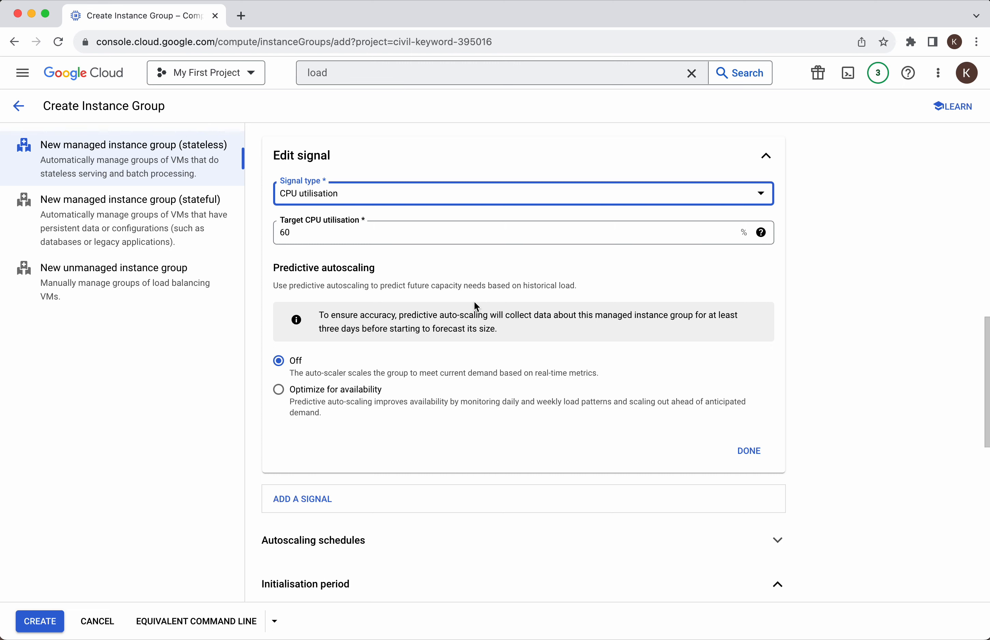
{"action": "scroll", "coordinate": [474, 302], "scroll_direction": "down", "scroll_amount": 3}
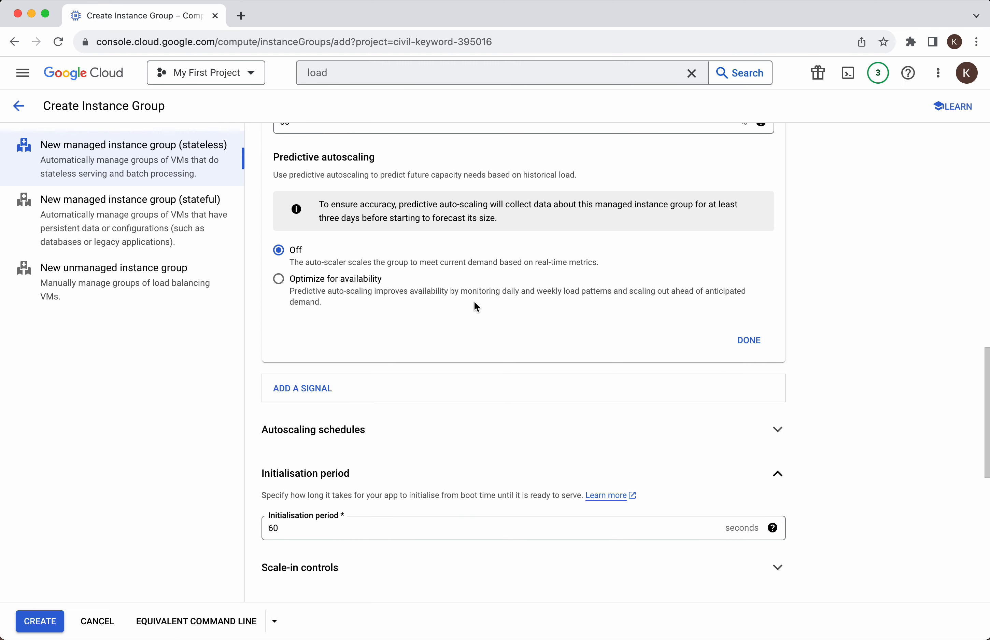
{"action": "left_click", "coordinate": [750, 341]}
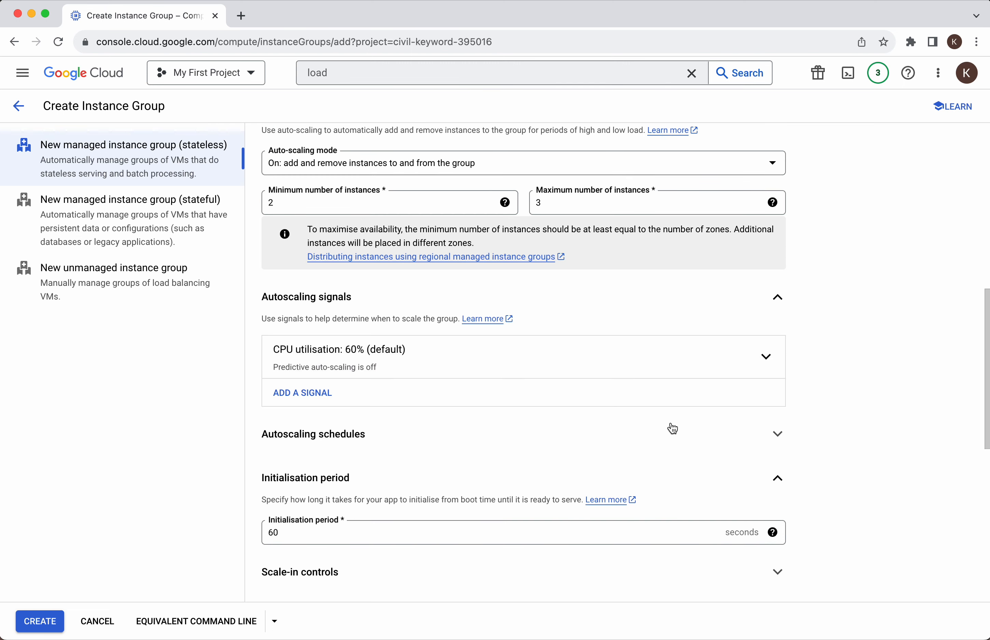
Step: Start a new auto-healing health check named http-health-check that uses the HTTP protocol
{"action": "scroll", "coordinate": [674, 428], "scroll_direction": "down", "scroll_amount": 2}
{"action": "scroll", "coordinate": [667, 439], "scroll_direction": "down", "scroll_amount": 5}
{"action": "scroll", "coordinate": [667, 440], "scroll_direction": "up", "scroll_amount": 2}
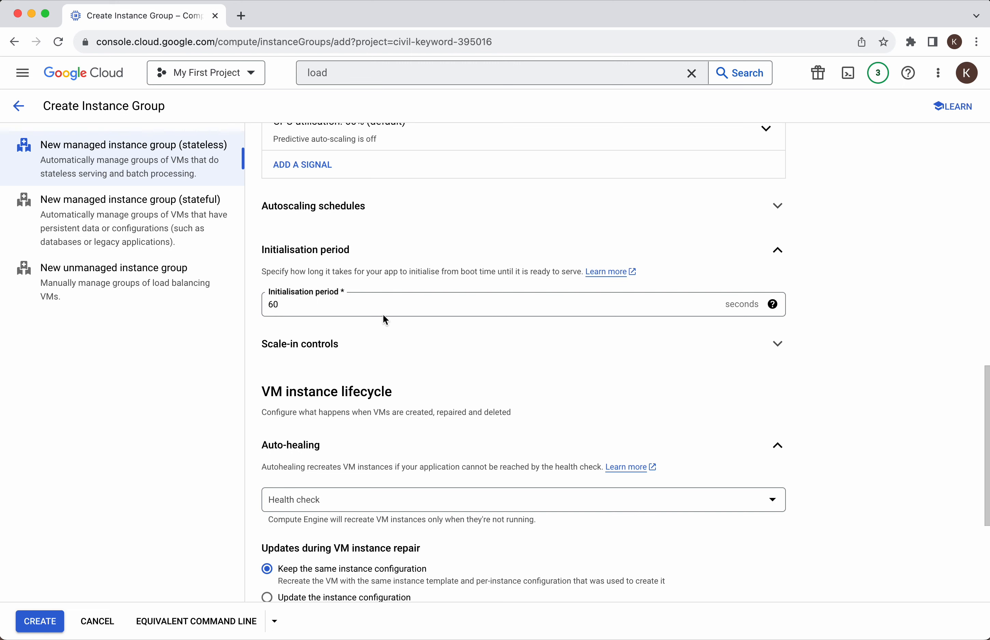
{"action": "scroll", "coordinate": [384, 318], "scroll_direction": "down", "scroll_amount": 5}
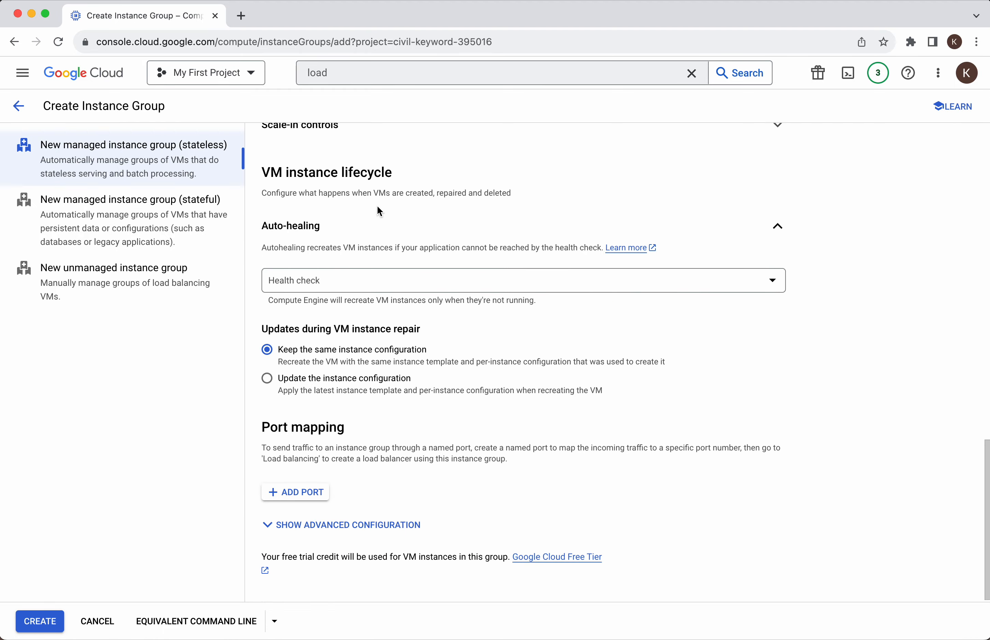
{"action": "left_click", "coordinate": [402, 292]}
{"action": "left_click", "coordinate": [360, 352]}
{"action": "left_click", "coordinate": [353, 119]}
{"action": "type", "text": "http-health-check"}
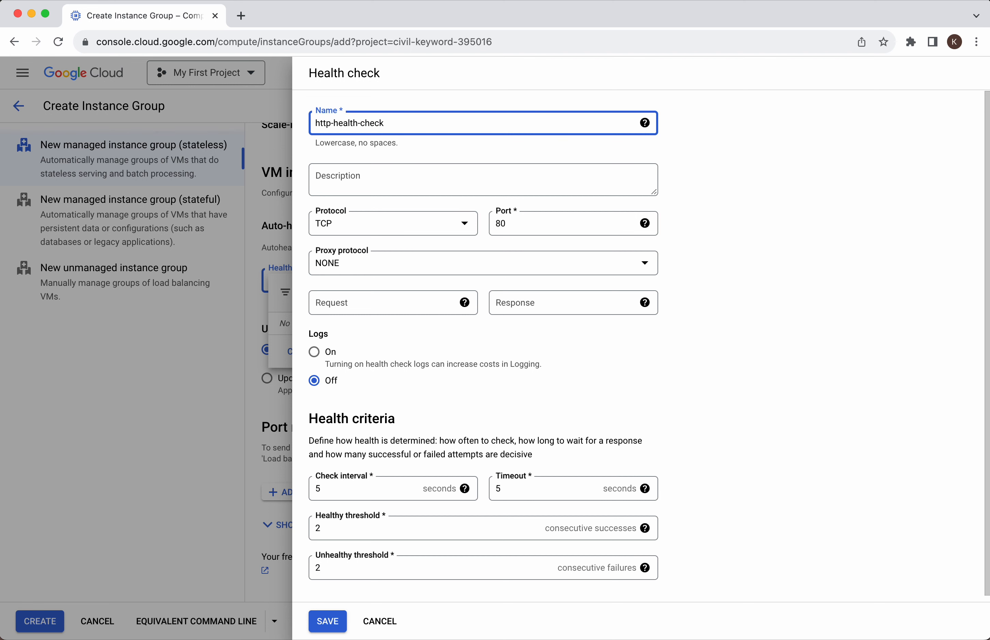
{"action": "left_click", "coordinate": [438, 227]}
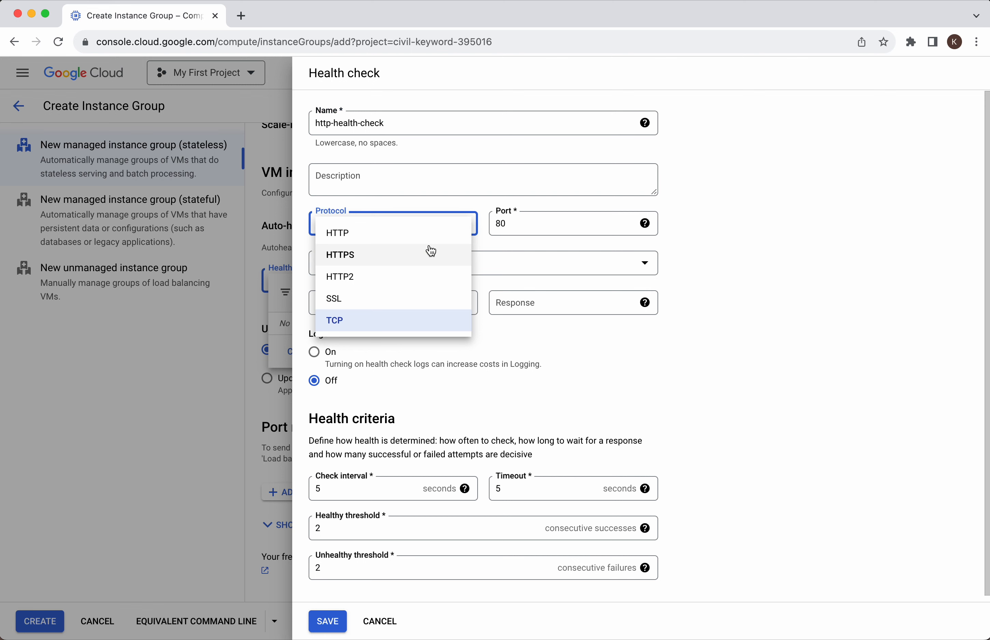
{"action": "left_click", "coordinate": [422, 233]}
Step: Set the health check's interval to 10 seconds and its unhealthy threshold to 3 consecutive failures, and save it
{"action": "scroll", "coordinate": [459, 416], "scroll_direction": "down", "scroll_amount": 1}
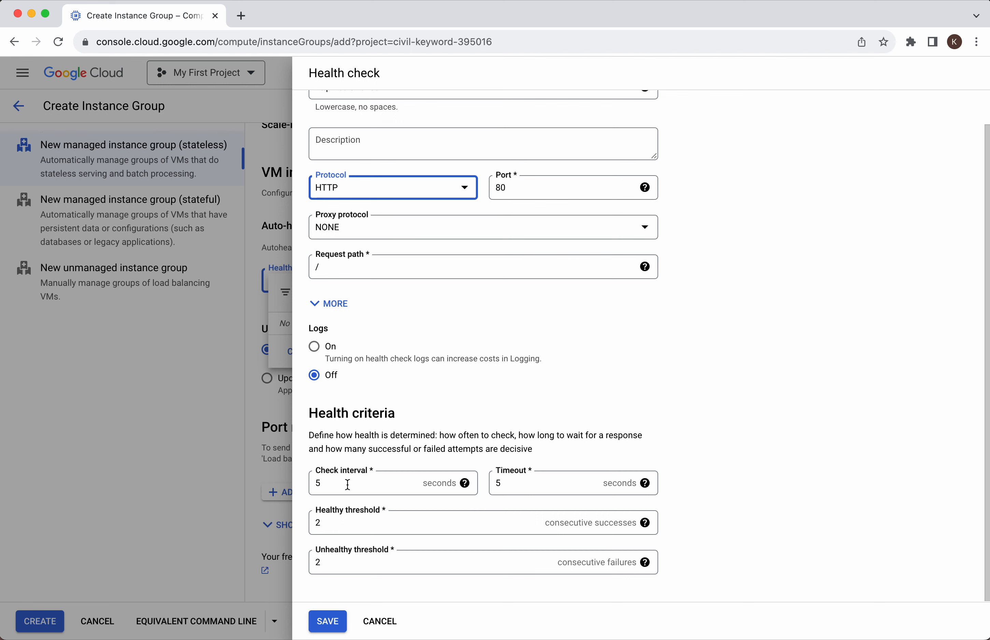
{"action": "left_click_drag", "start_coordinate": [325, 484], "coordinate": [290, 485]}
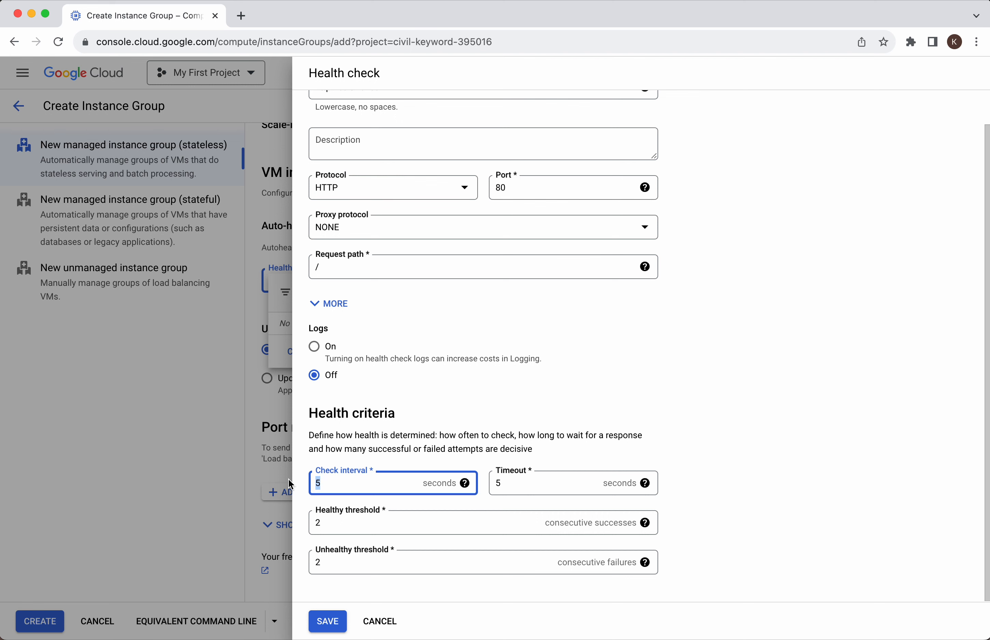
{"action": "type", "text": "10"}
{"action": "double_click", "coordinate": [324, 559]}
{"action": "type", "text": "3"}
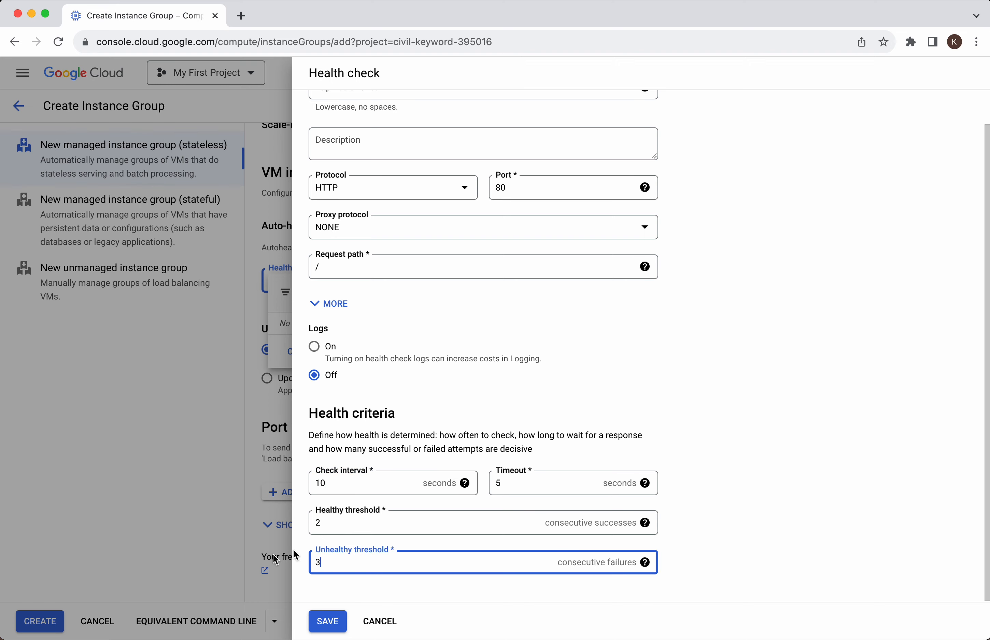
{"action": "left_click", "coordinate": [329, 621]}
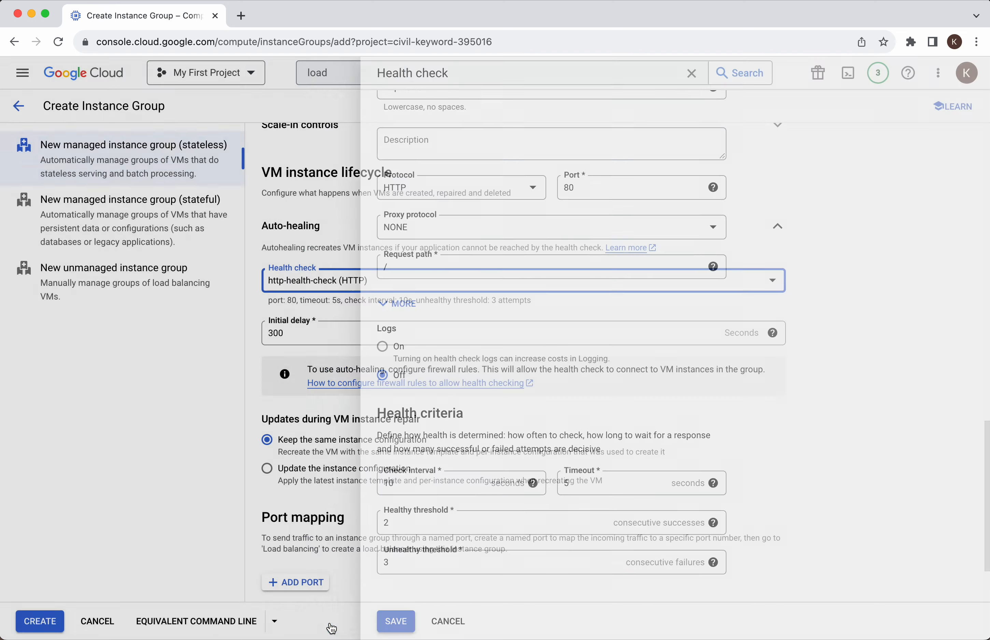
Step: Create the instance group, leaving the remaining repair and port mapping settings at their defaults
{"action": "scroll", "coordinate": [639, 417], "scroll_direction": "down", "scroll_amount": 2}
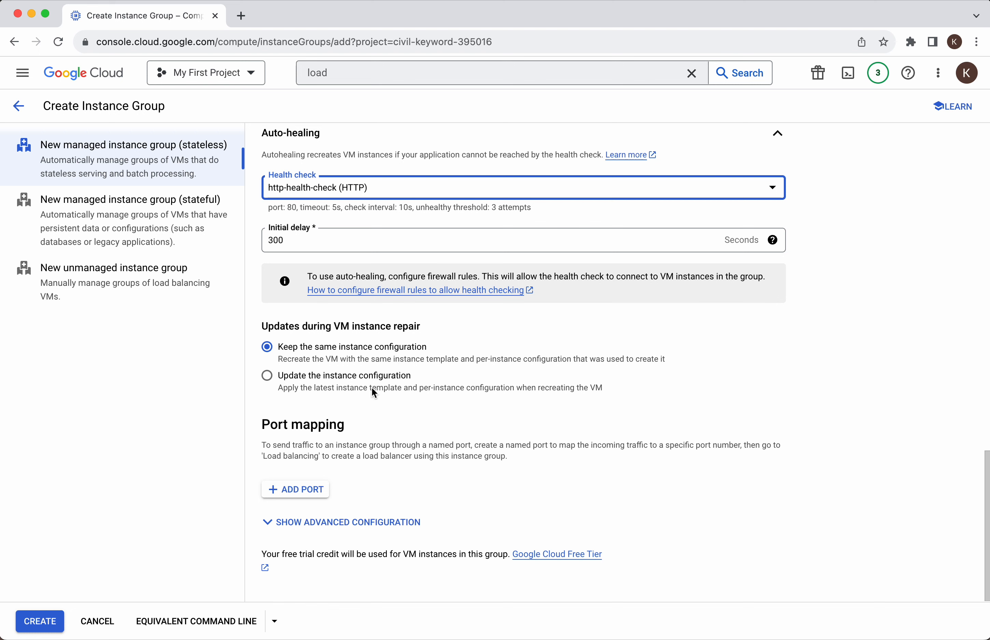
{"action": "left_click", "coordinate": [376, 419]}
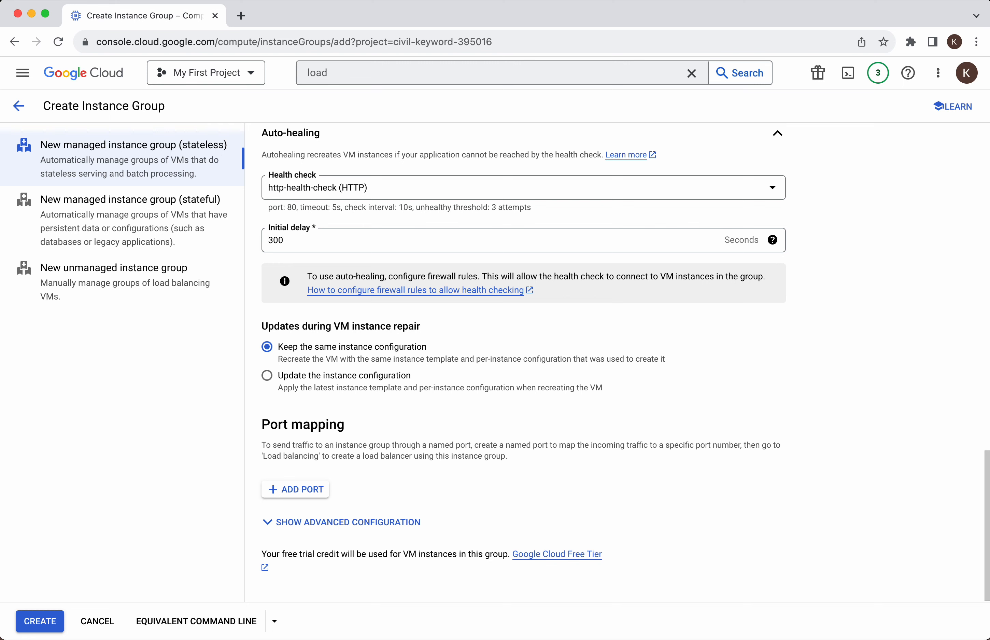
{"action": "left_click", "coordinate": [38, 627]}
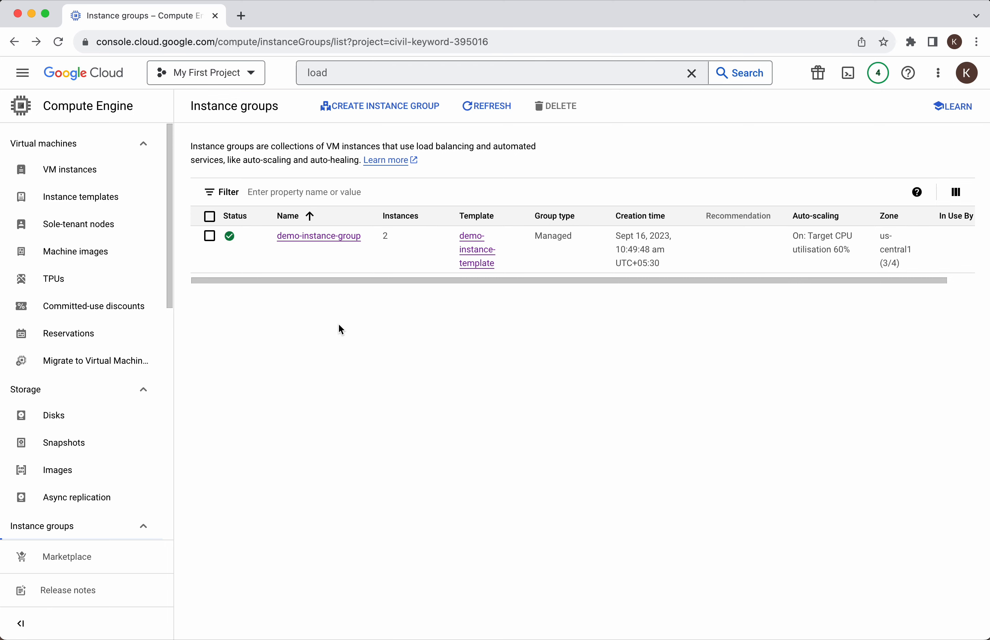
Step: Open demo-instance-group and check the web page served at each member instance's external IP, returning to the group overview
{"action": "mouse_move", "coordinate": [229, 253]}
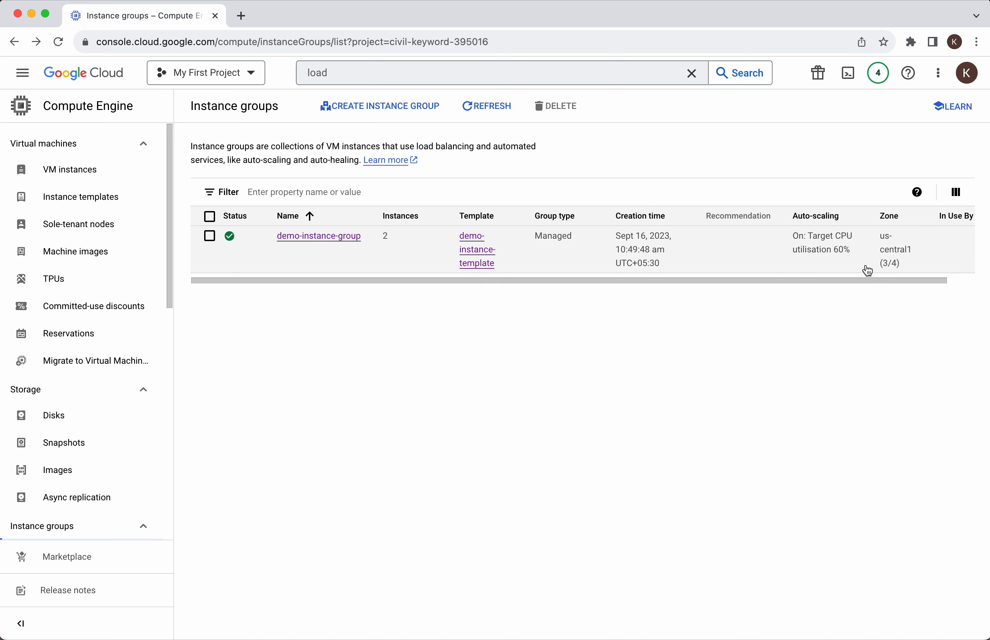
{"action": "left_click", "coordinate": [320, 238]}
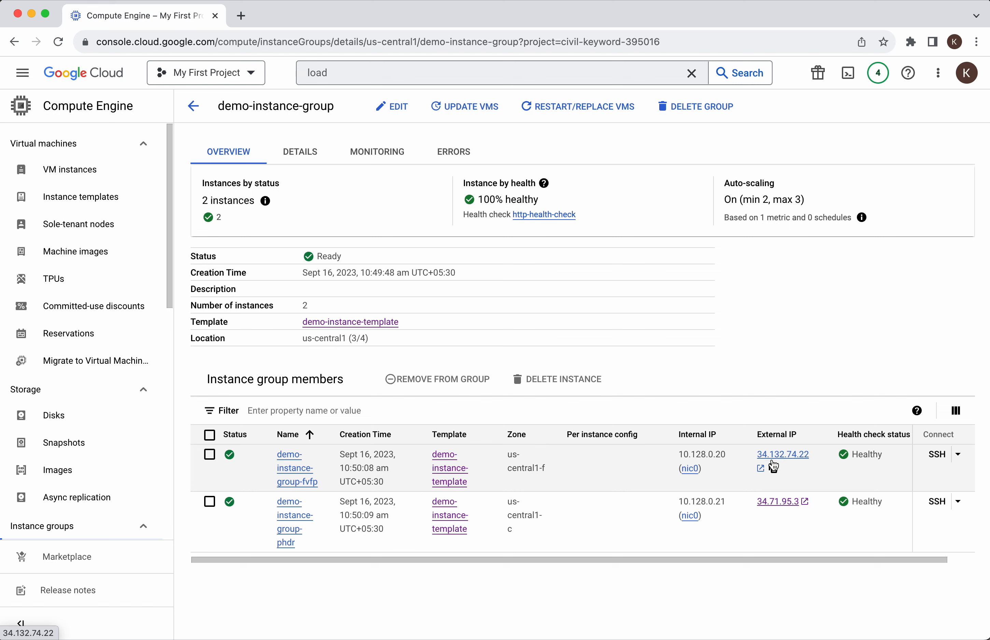
{"action": "left_click", "coordinate": [761, 469]}
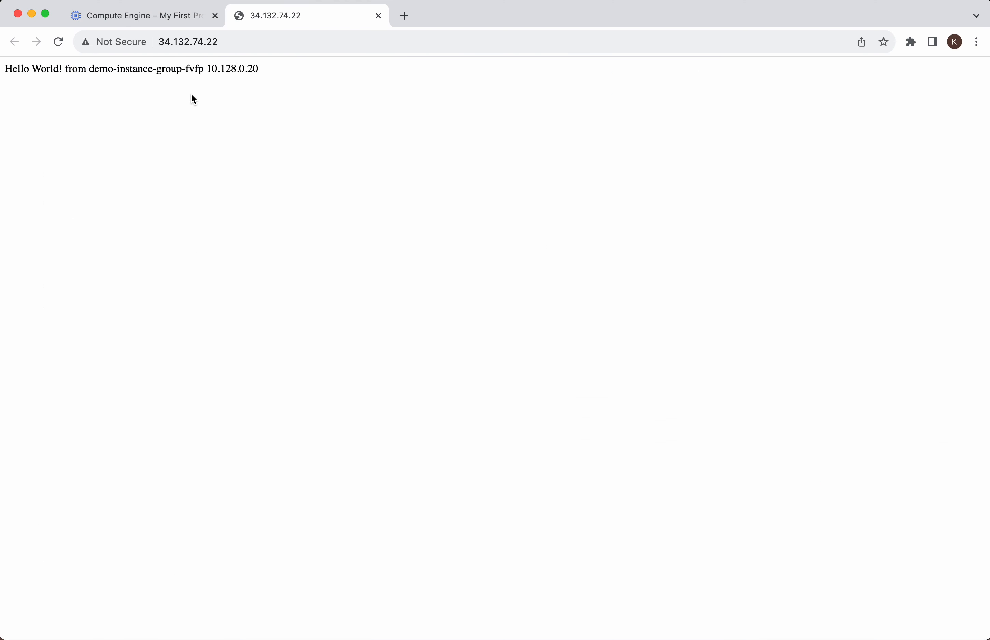
{"action": "left_click", "coordinate": [179, 16]}
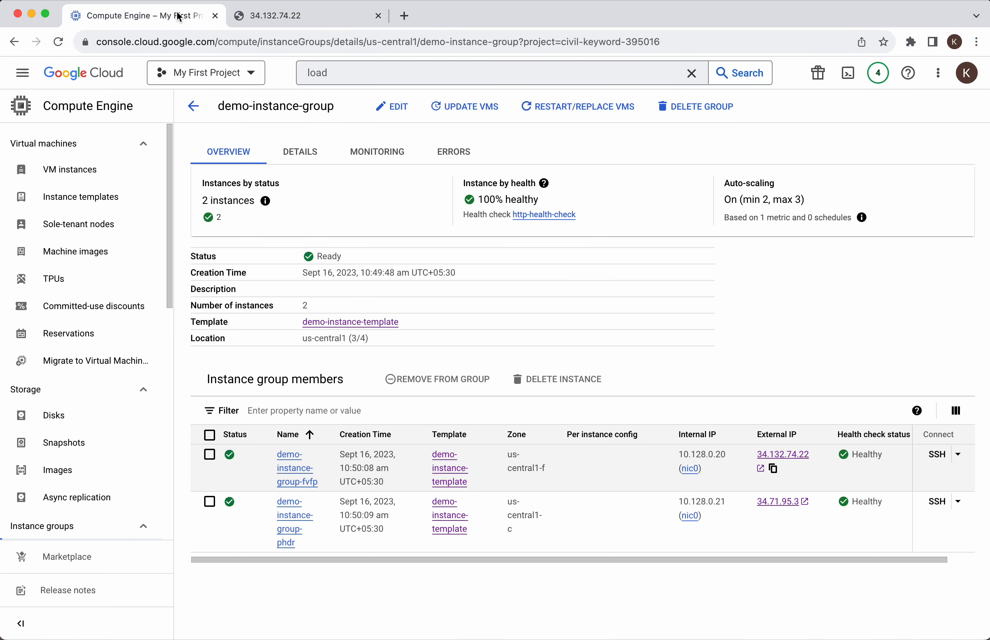
{"action": "left_click", "coordinate": [804, 501]}
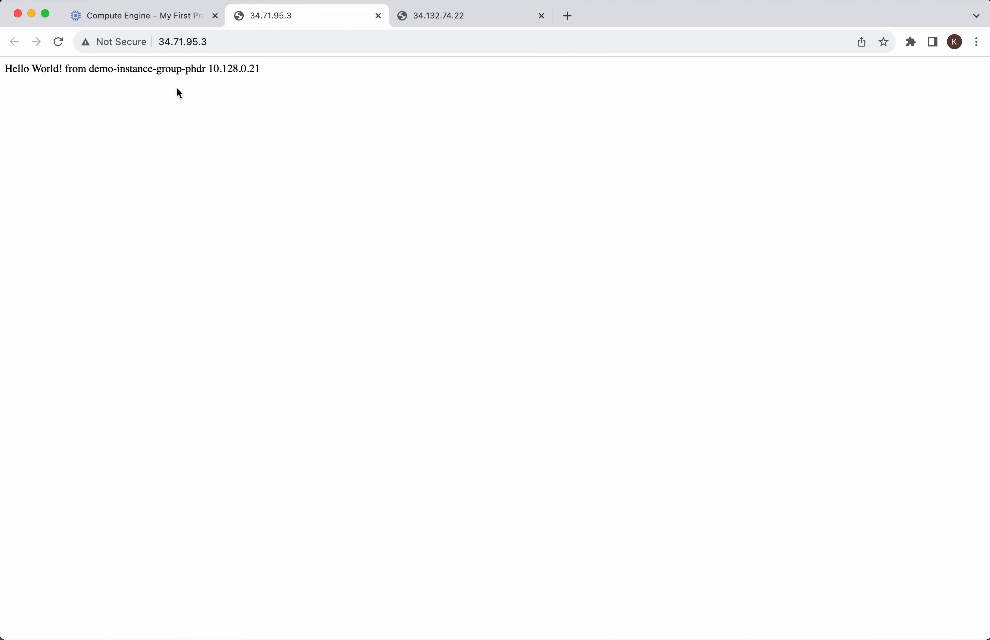
{"action": "left_click", "coordinate": [142, 15]}
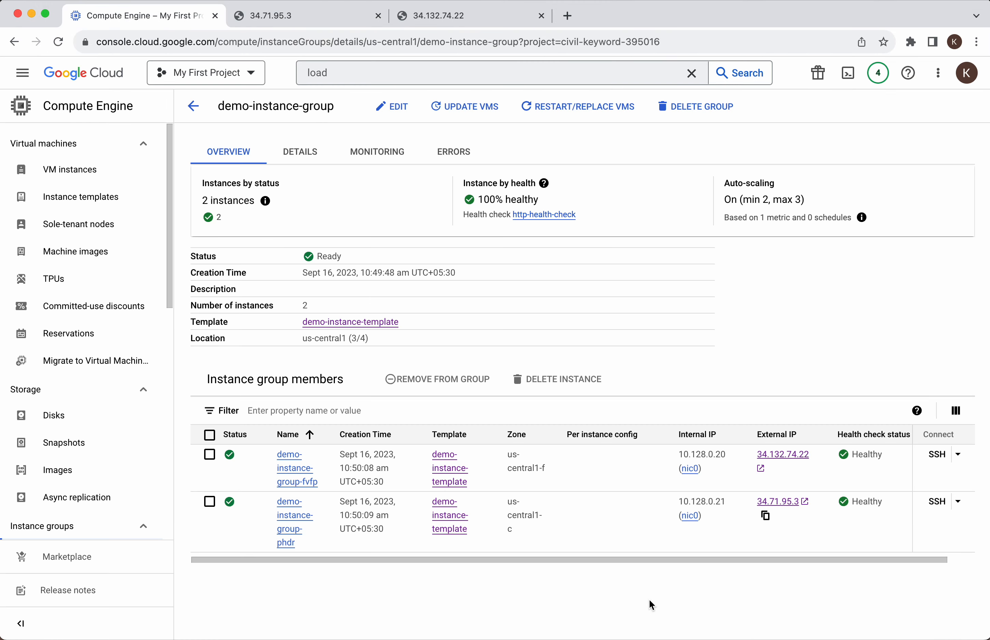